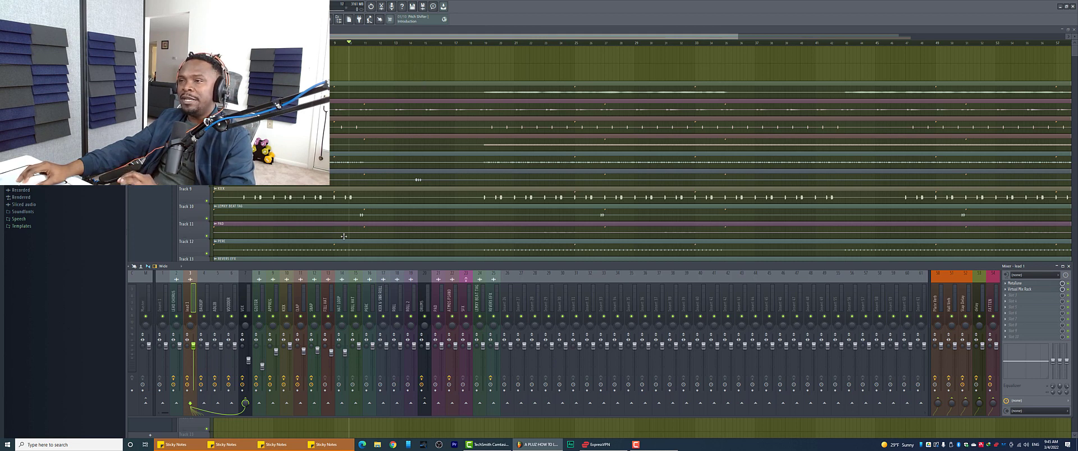
Step: Play the dry vocal mix once, then stop playback back at the start
key("space")
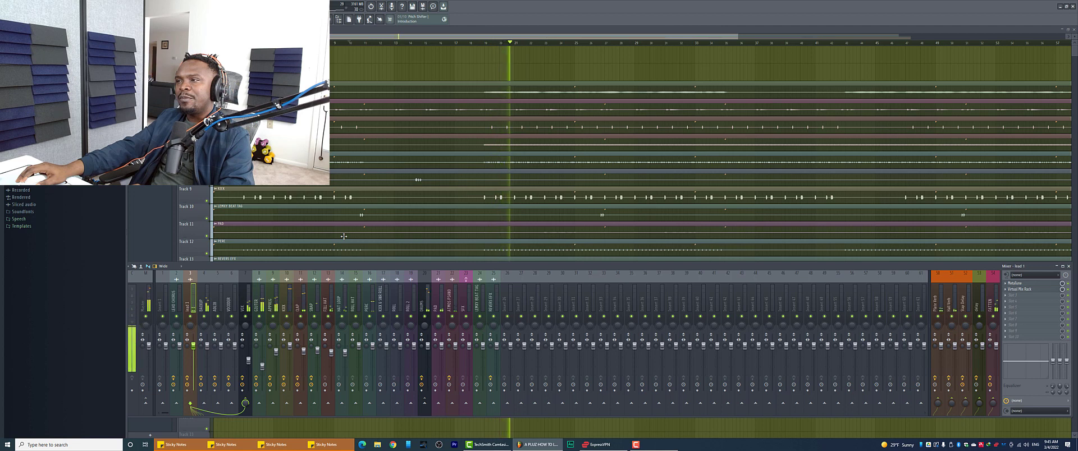
key("space")
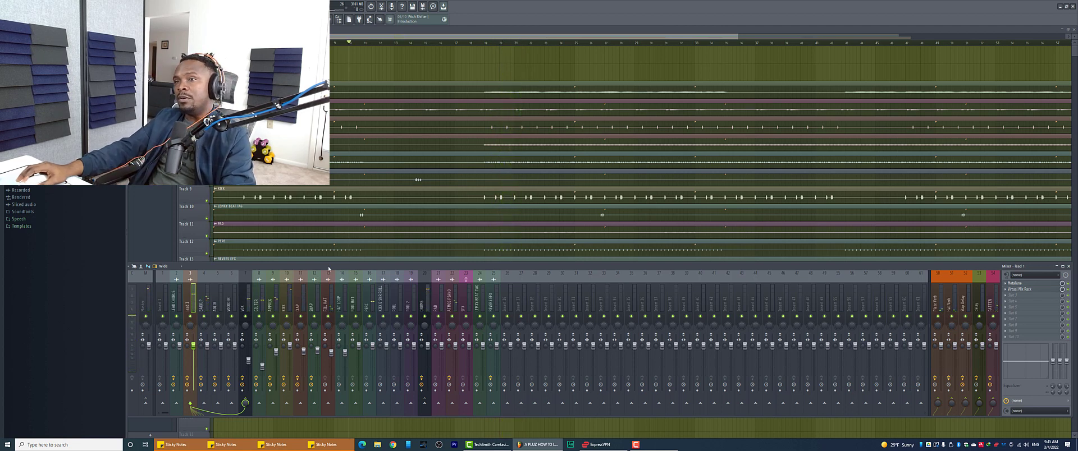
left_click(242, 301)
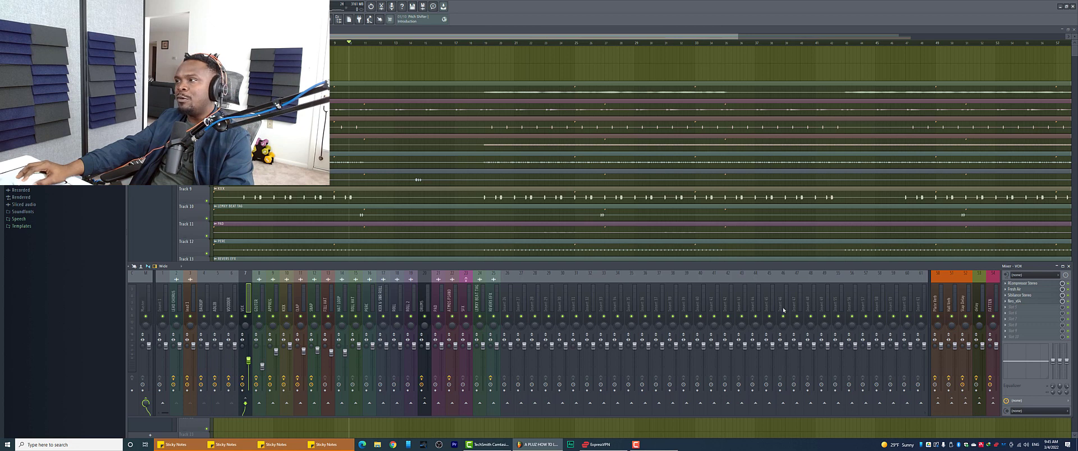
left_click(189, 299)
left_click(1023, 284)
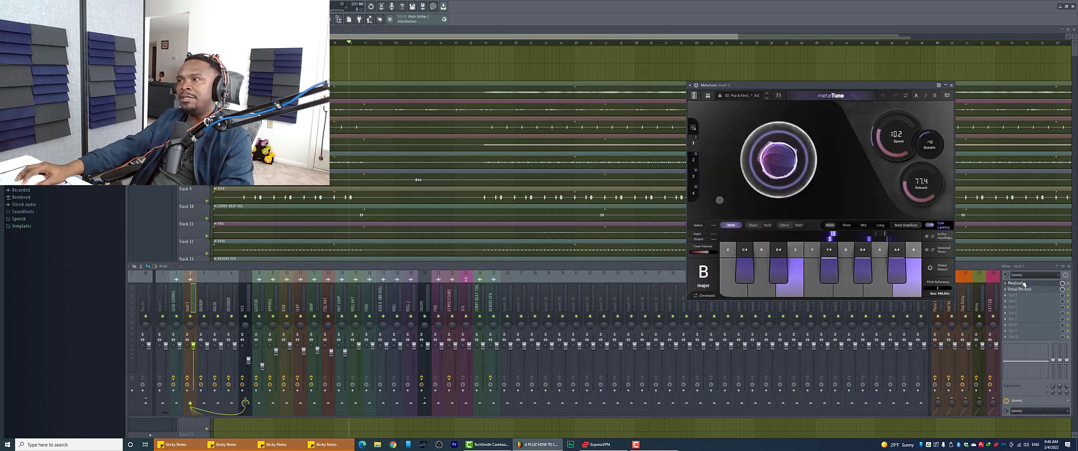
left_click(1024, 285)
left_click(1025, 290)
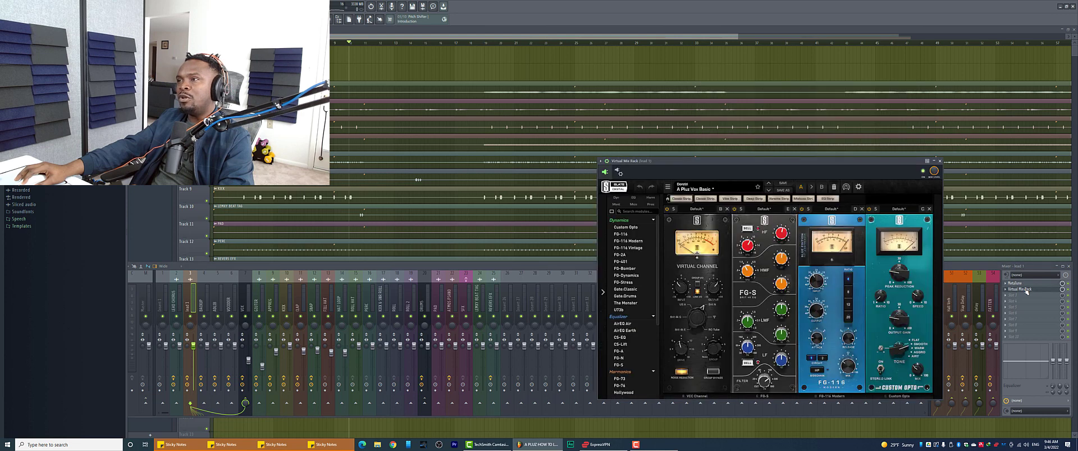
left_click(940, 162)
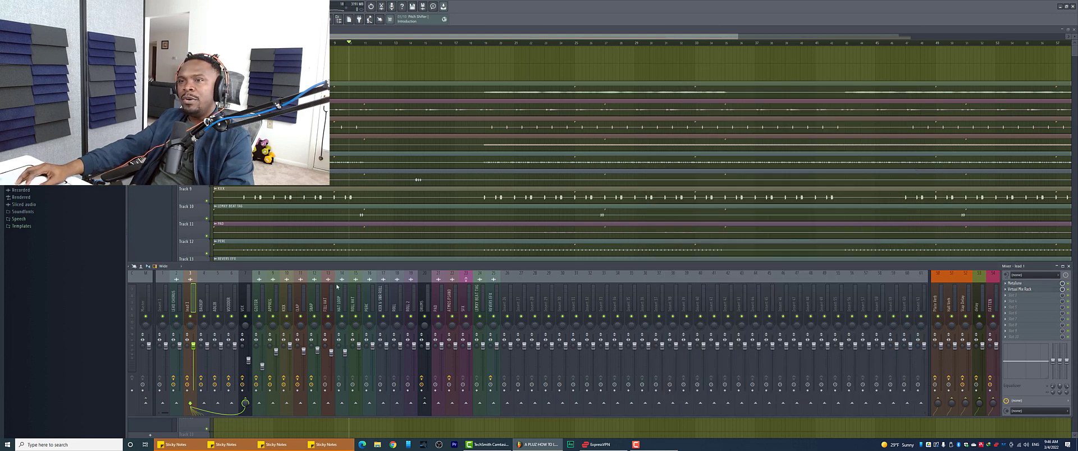
left_click(249, 299)
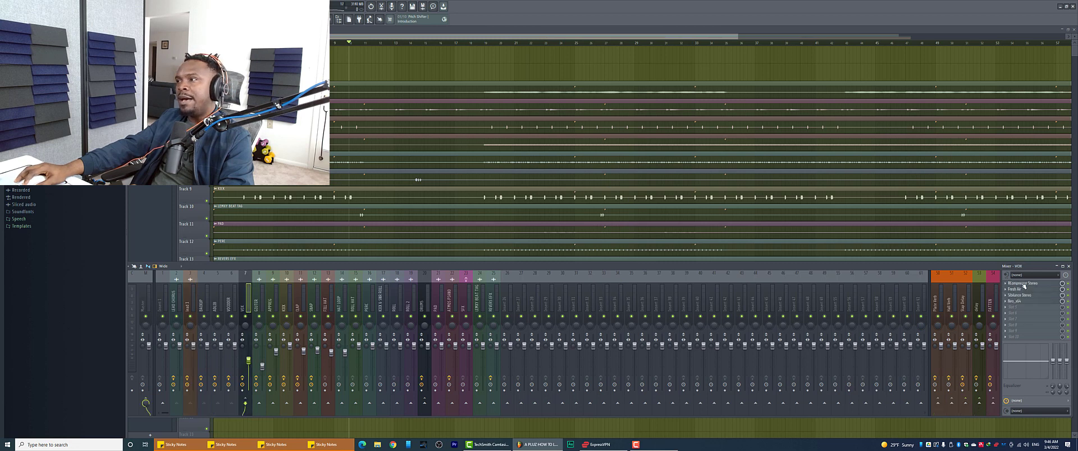
left_click(1024, 285)
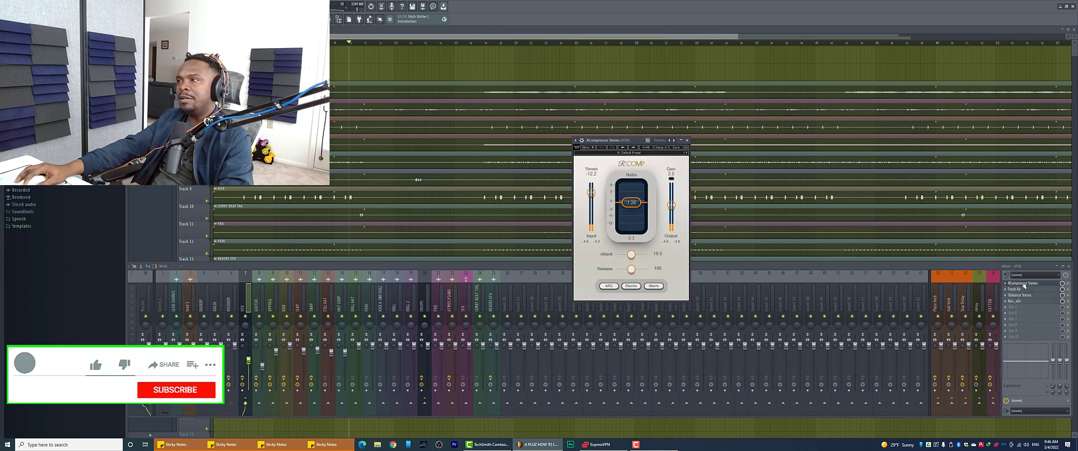
left_click(1024, 284)
left_click(1020, 289)
left_click(1020, 289)
left_click(1022, 296)
left_click(1023, 297)
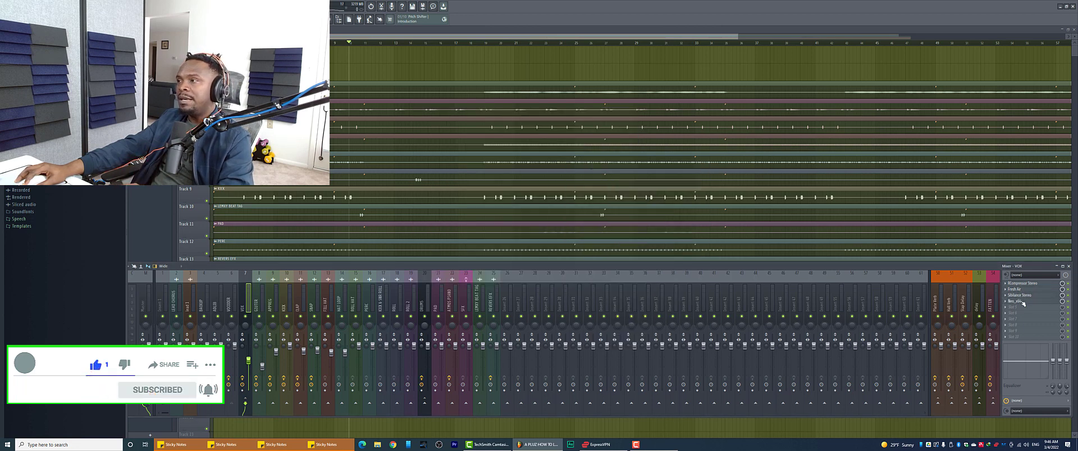
left_click(1017, 302)
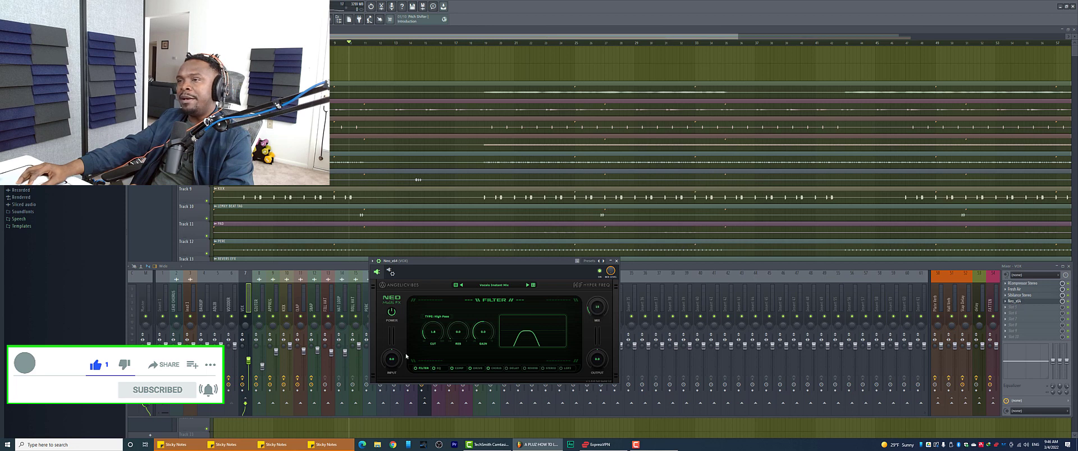
left_click_drag(469, 261, 592, 262)
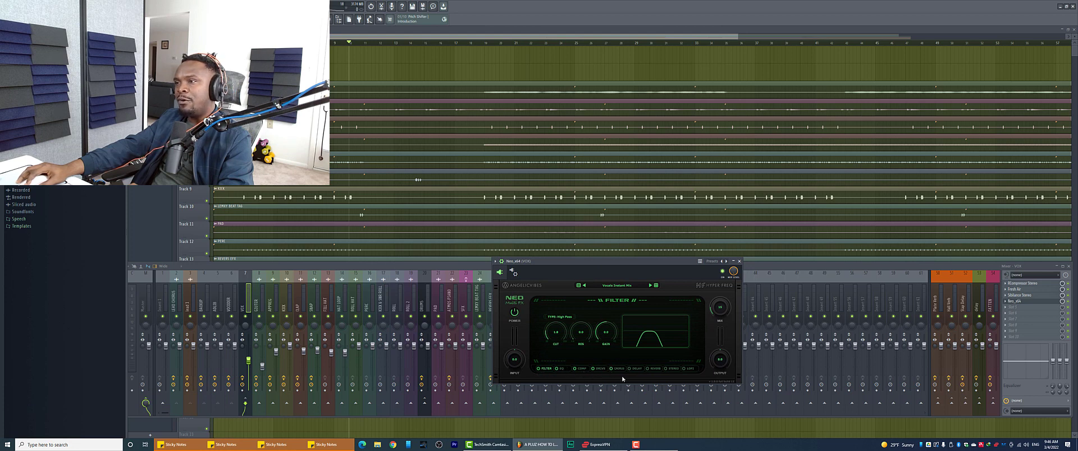
left_click(740, 261)
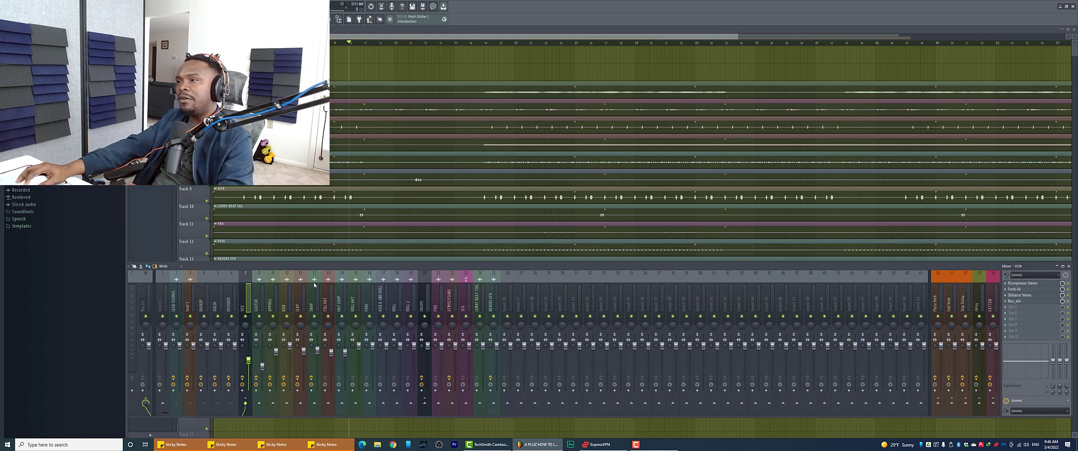
Step: Inspect the Plate Verb bus's VerbSuite Classics reverb and parametric EQ, then close both
left_click(940, 298)
left_click(1027, 289)
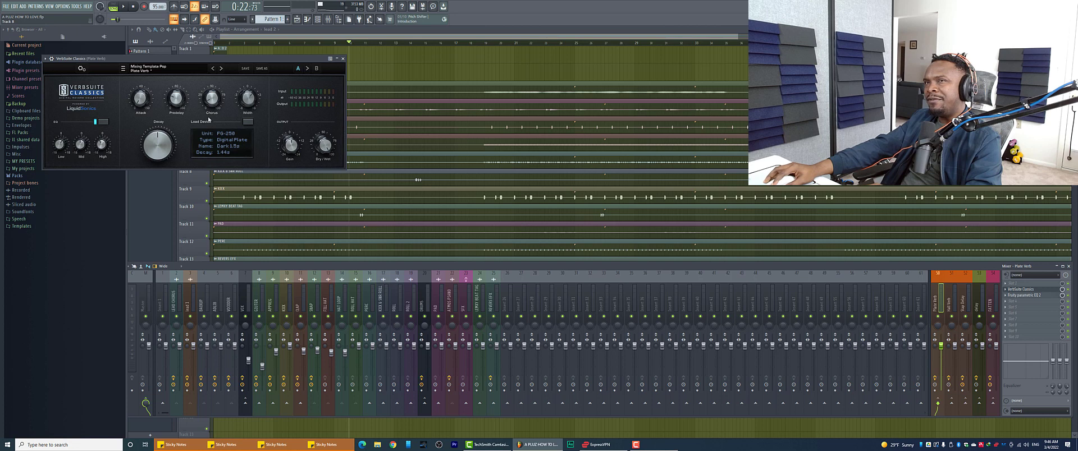
left_click(1026, 298)
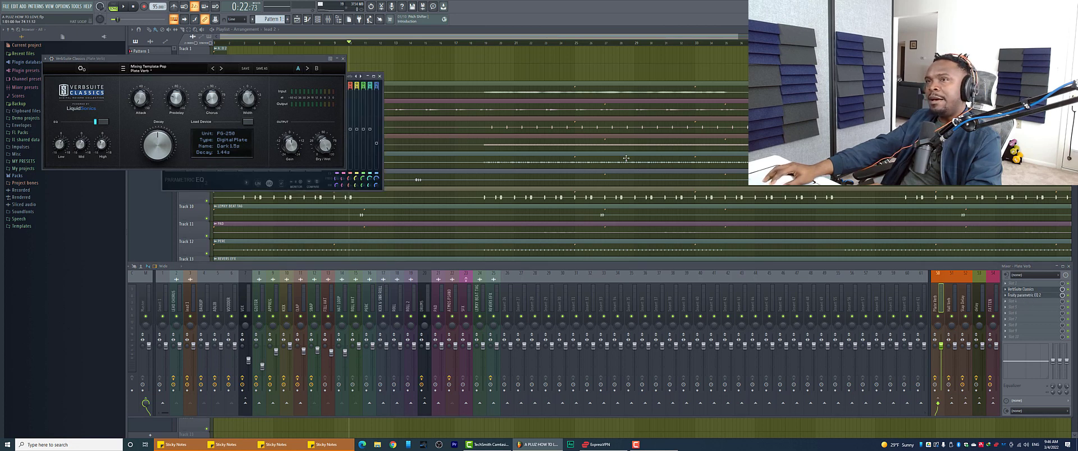
left_click_drag(301, 60, 665, 172)
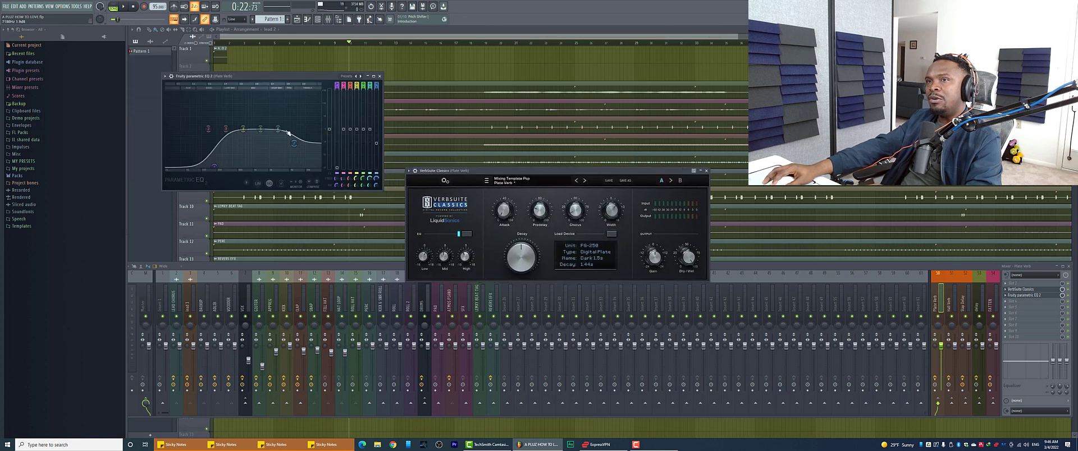
left_click(380, 76)
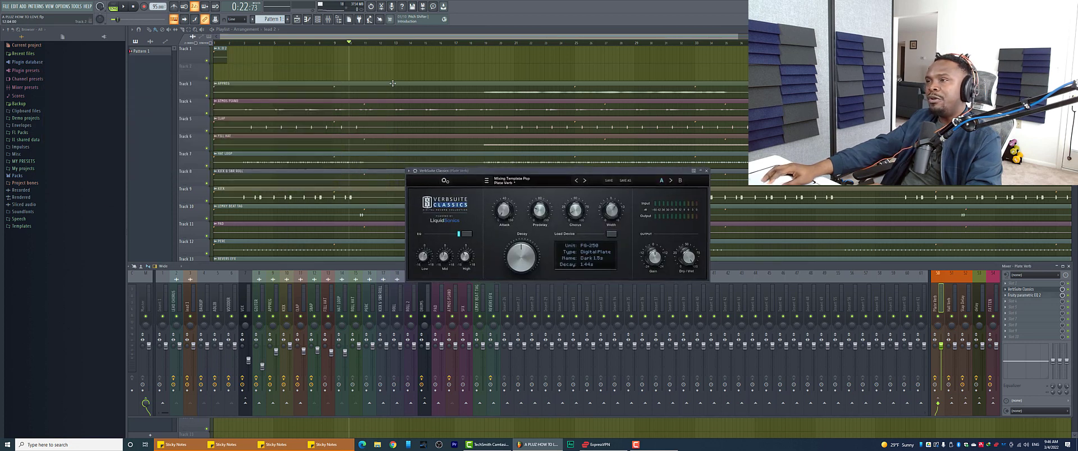
left_click(709, 171)
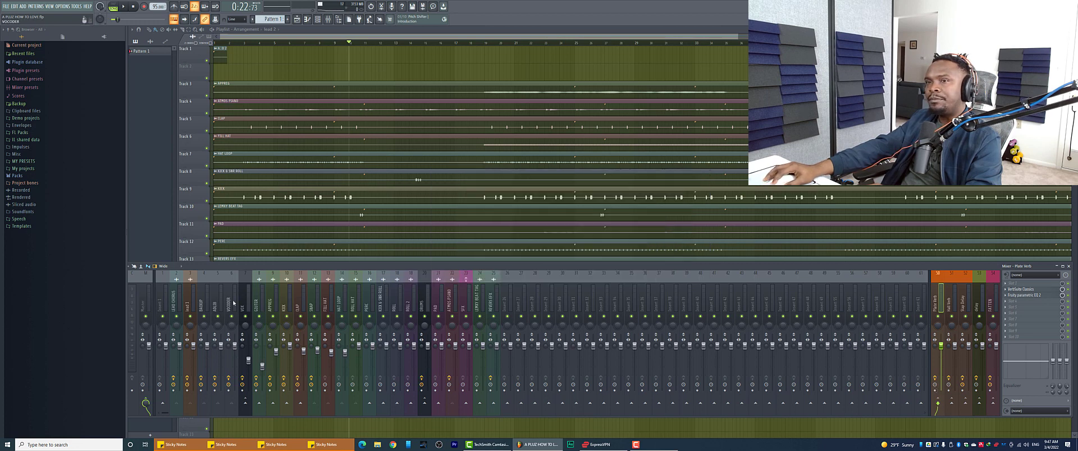
Step: With playback running, set lead 1's Plate Verb send to about 63%
left_click(189, 303)
key("space")
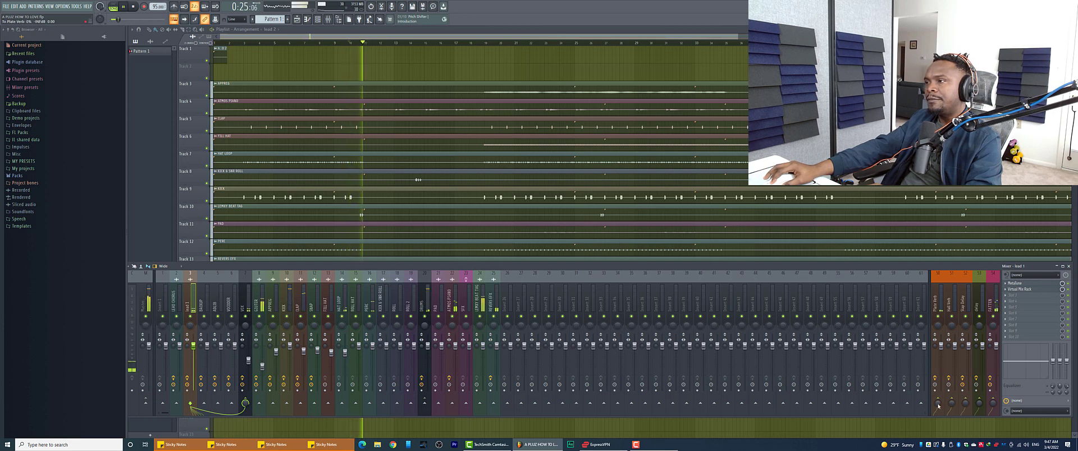
mouse_move(937, 404)
left_mouse_down()
mouse_move(938, 379)
mouse_move(937, 397)
left_mouse_up()
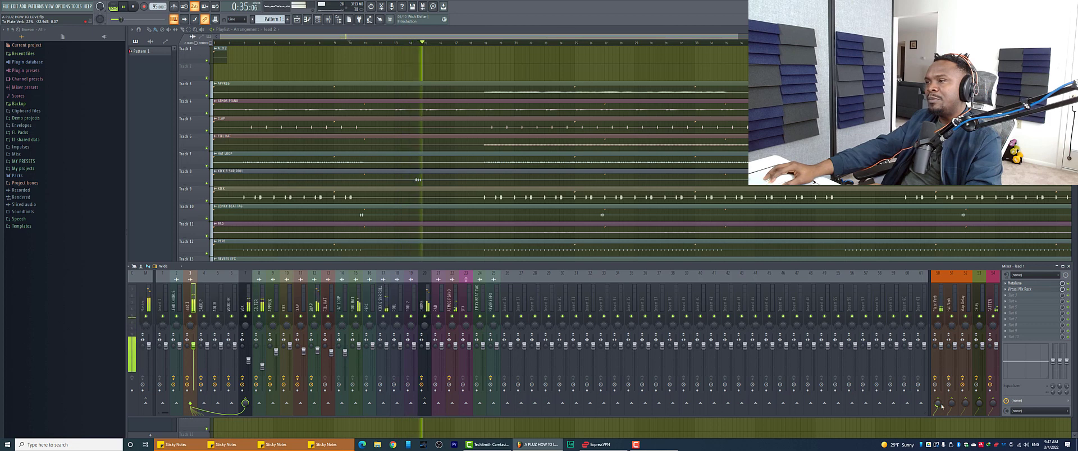
key("space")
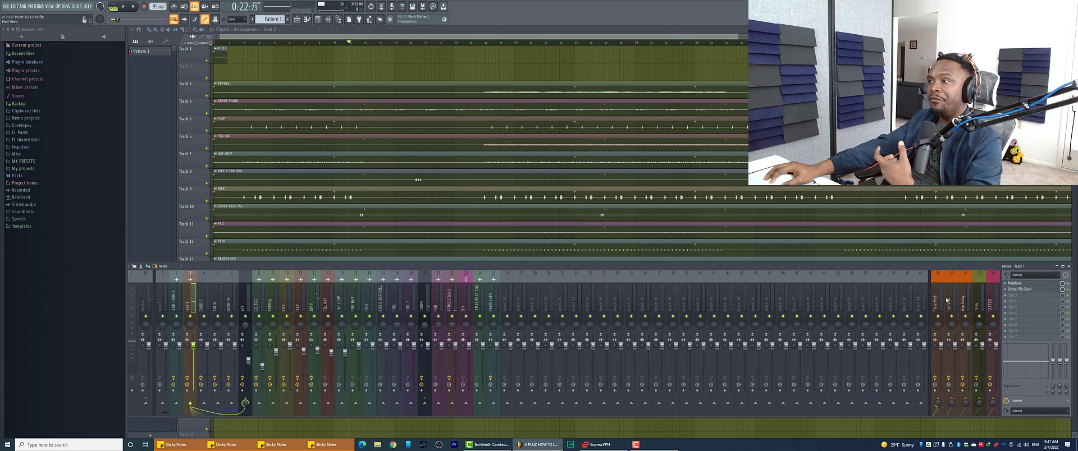
Step: Check the Hall Verb bus's Seventh Heaven reverb and parametric EQ, closing both
left_click(949, 303)
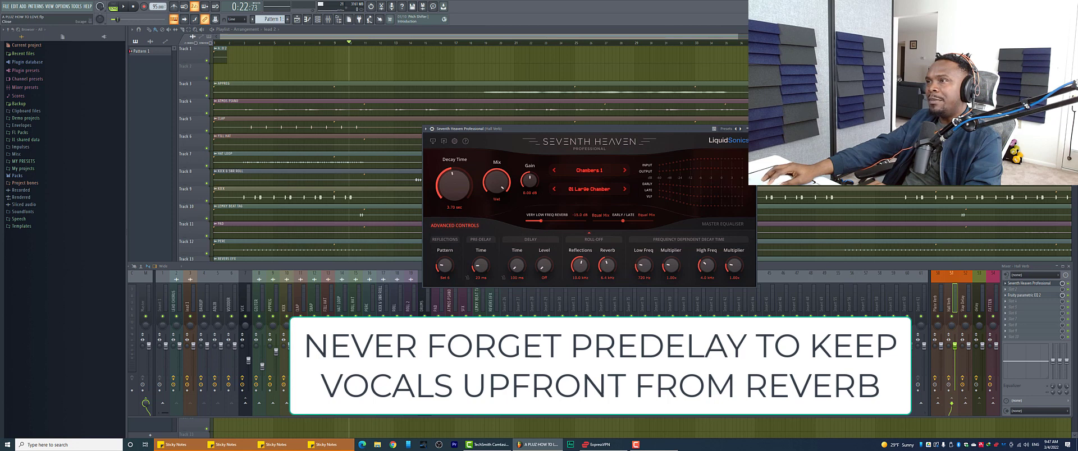
left_click(752, 129)
left_click(1024, 296)
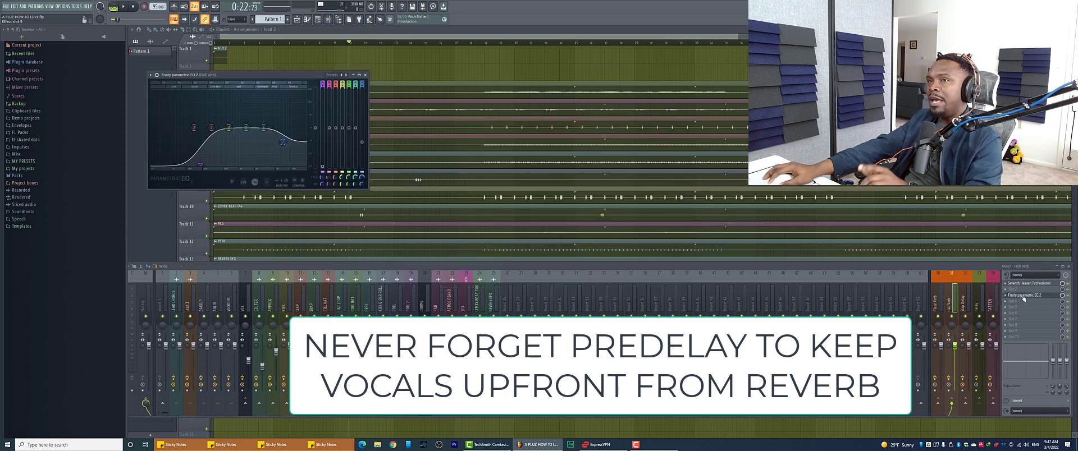
left_click(1024, 296)
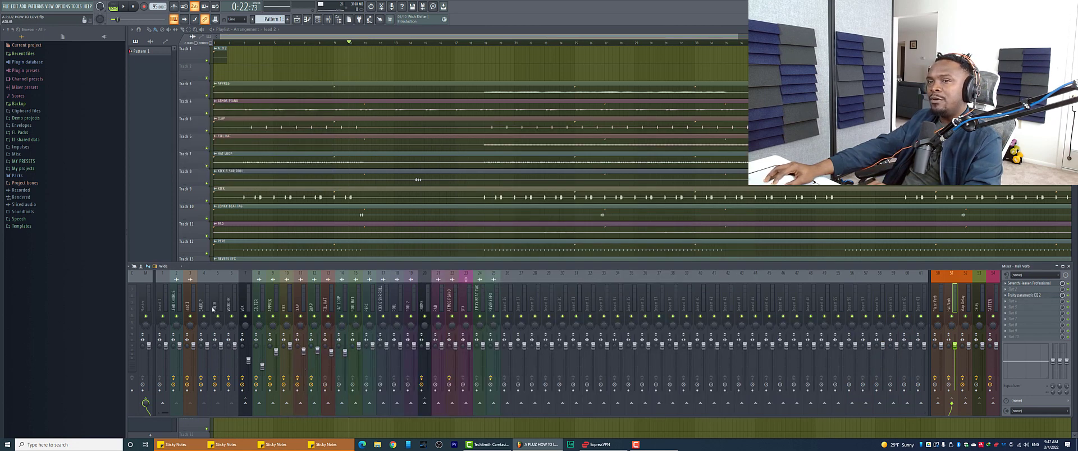
Step: While the song plays, raise lead 1's Hall Verb send to 62%
left_click(189, 299)
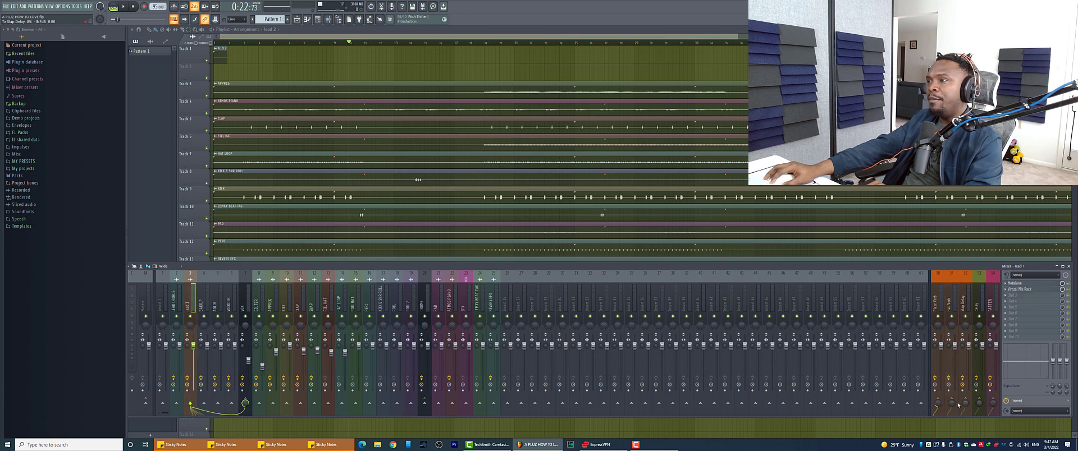
key("space")
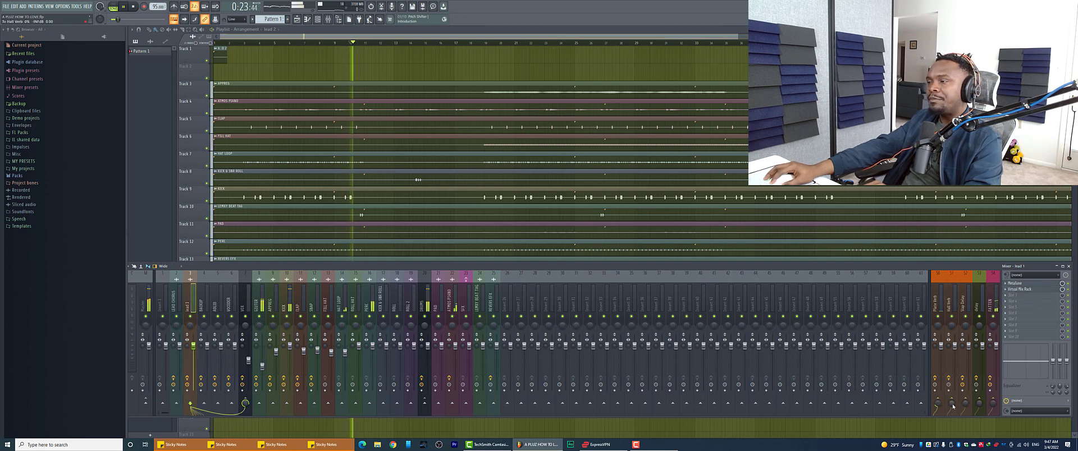
mouse_move(951, 404)
left_mouse_down()
mouse_move(950, 380)
mouse_move(950, 400)
left_mouse_up()
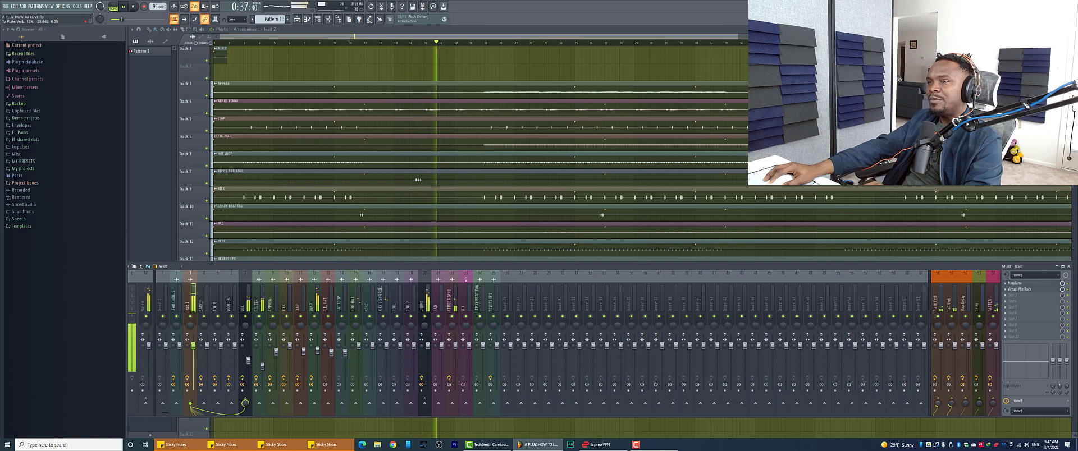
key("space")
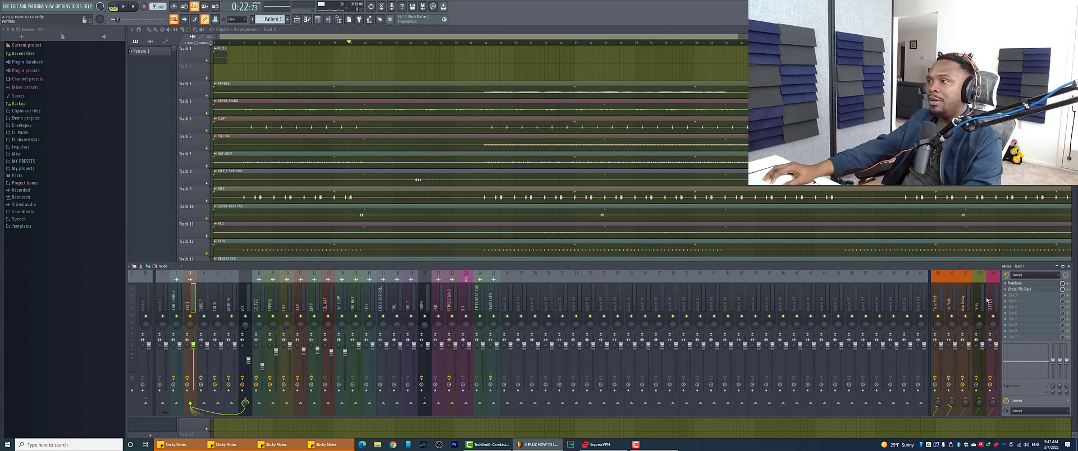
Step: View the Repeater delay on the Slap Delay bus, then close it
left_click(967, 298)
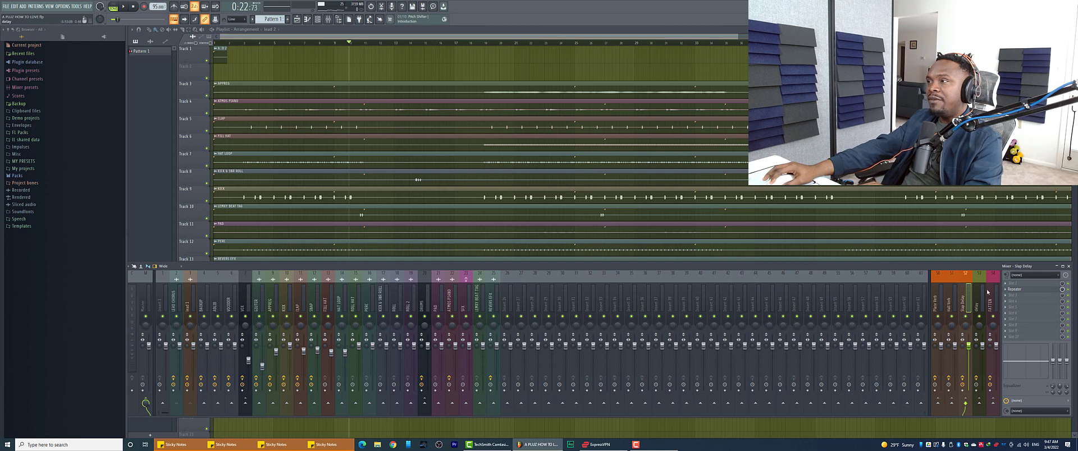
left_click(1021, 290)
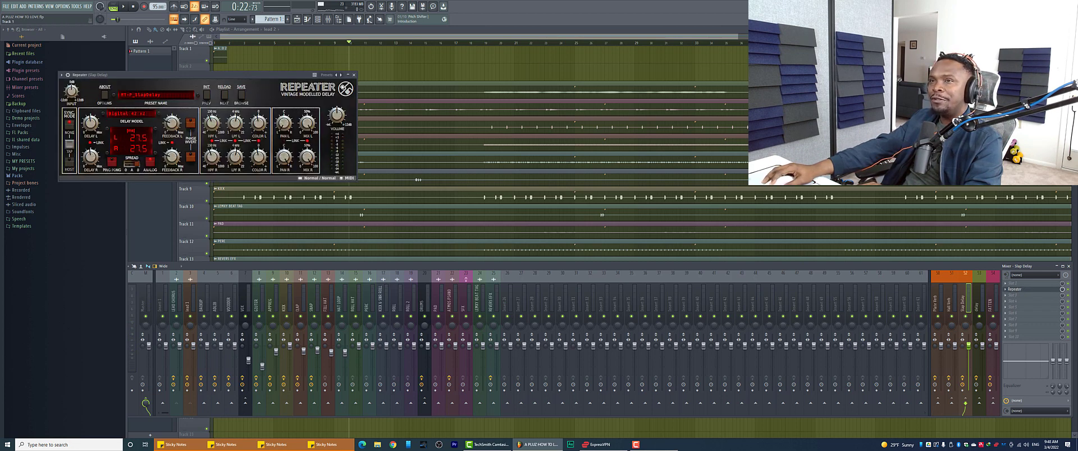
left_click(354, 75)
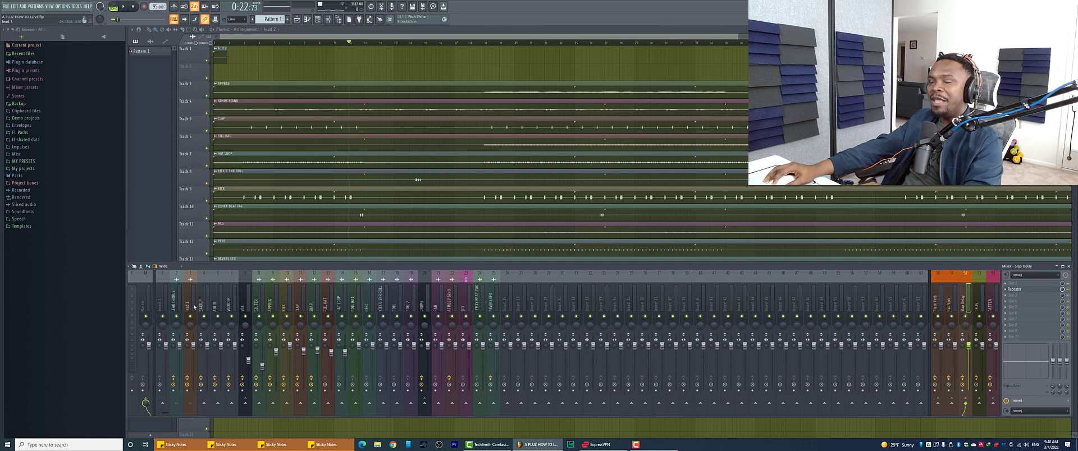
Step: Set lead 1's Slap Delay send to 50% while listening to playback
left_click(188, 307)
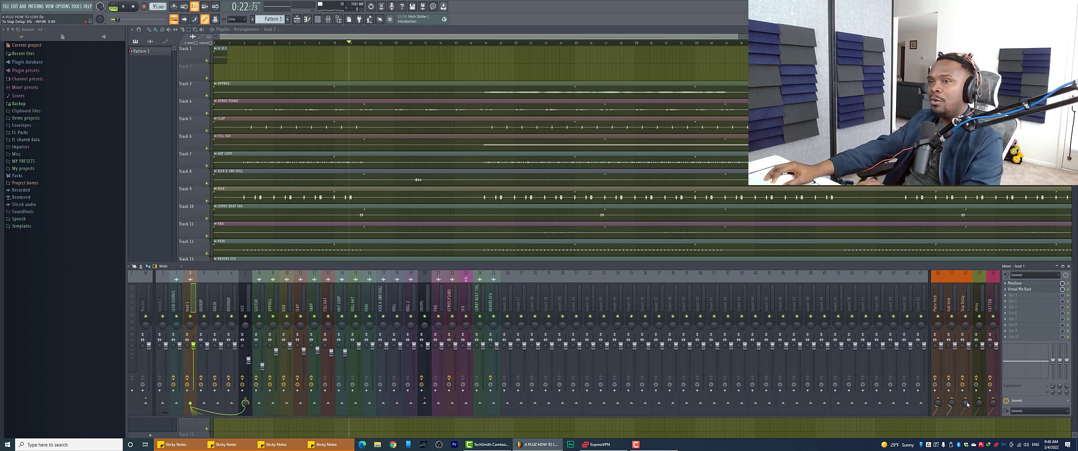
key("space")
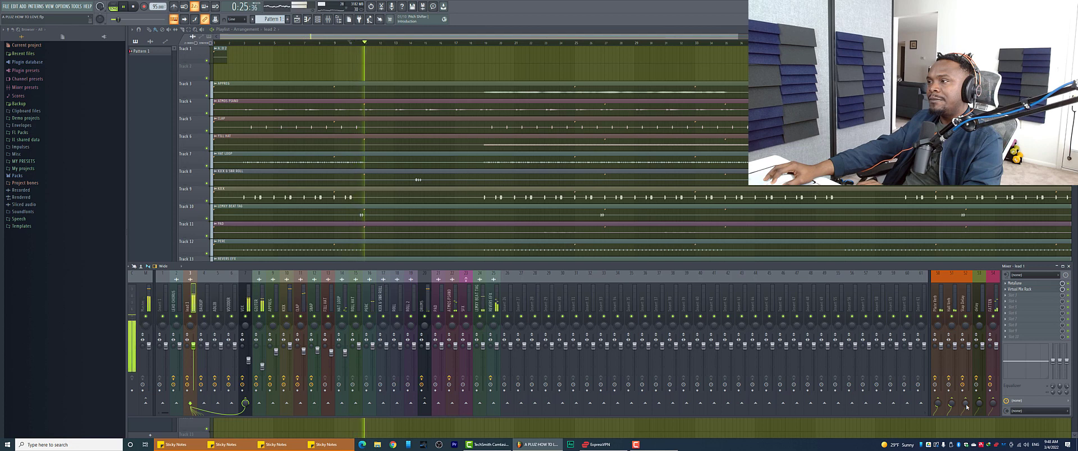
mouse_move(967, 408)
left_mouse_down()
mouse_move(967, 388)
mouse_move(967, 410)
left_mouse_up()
key("space")
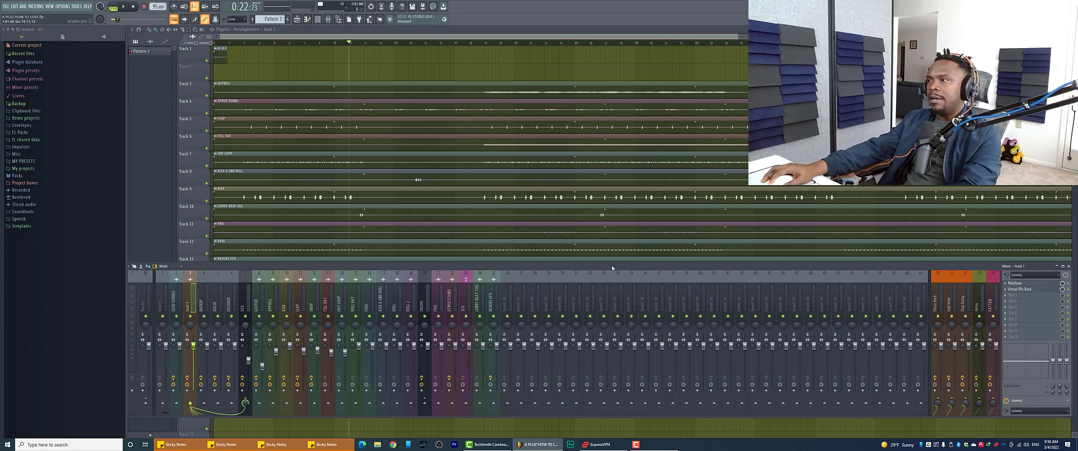
Step: Select the delay bus and show its DuckDelay plugin settings
left_click(978, 297)
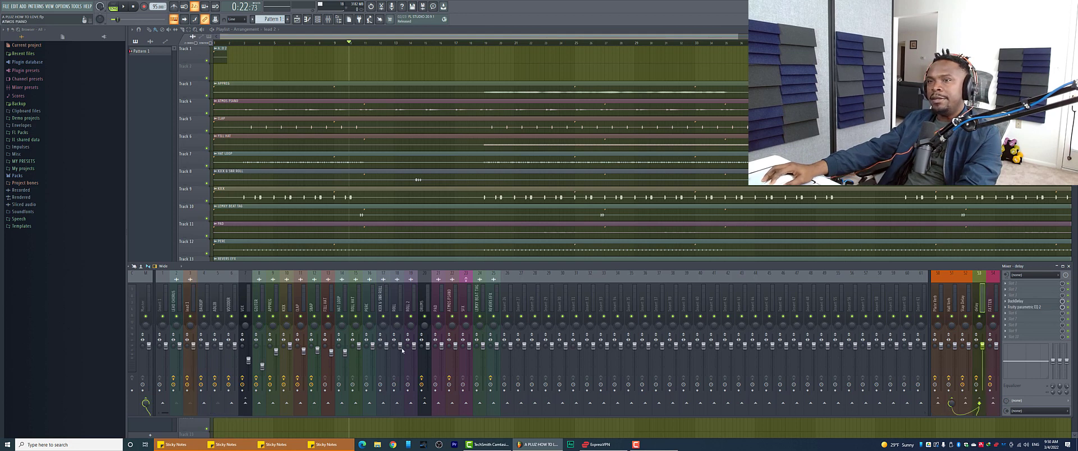
left_click(1027, 302)
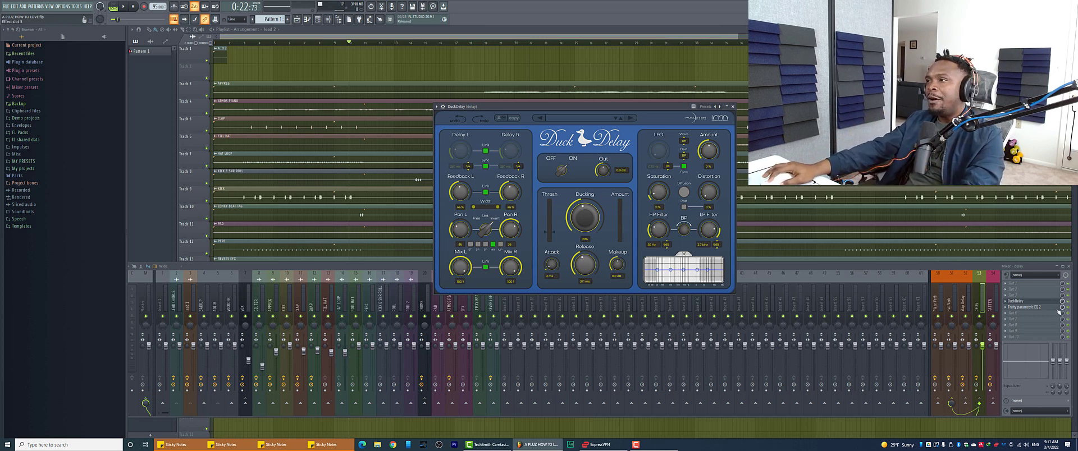
Step: Glance at the delay bus EQ, then play lead 1 through the ducking delay
left_click(1018, 308)
left_click(1017, 308)
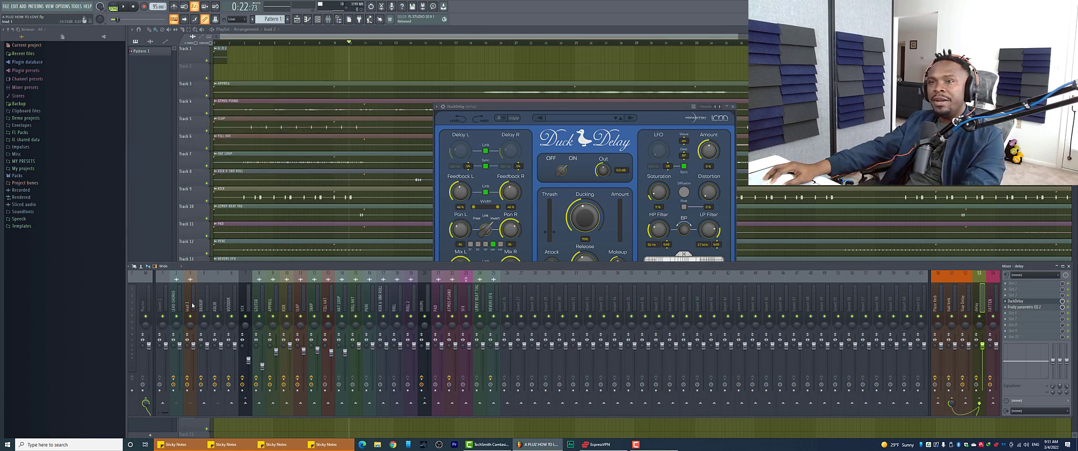
left_click(190, 306)
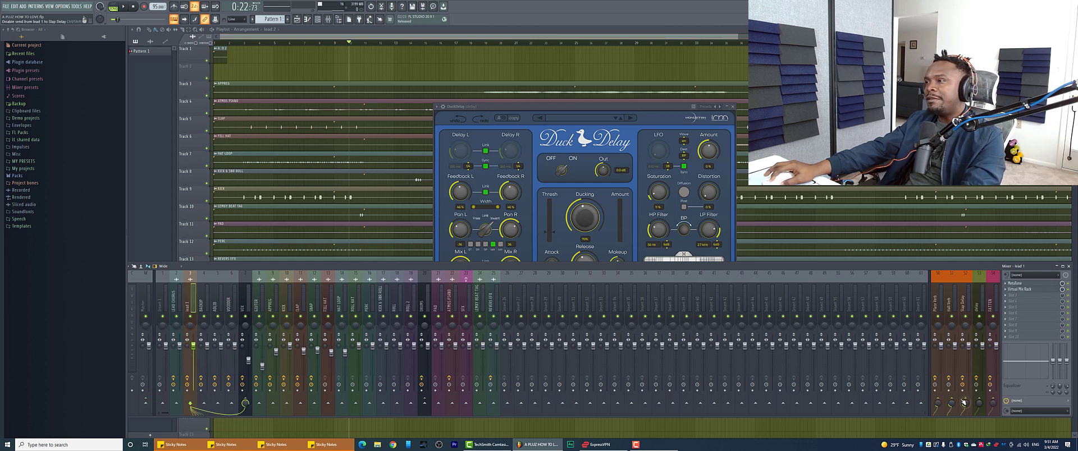
key("space")
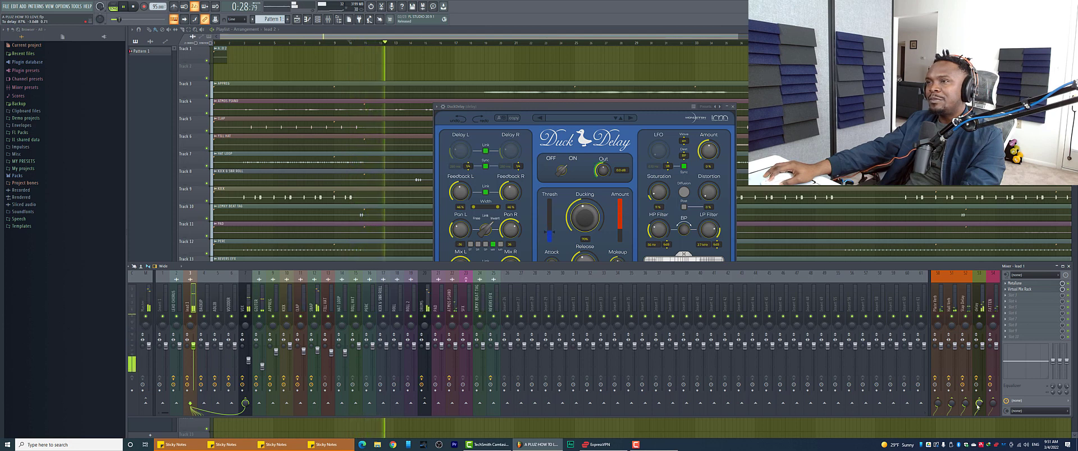
left_click(596, 106)
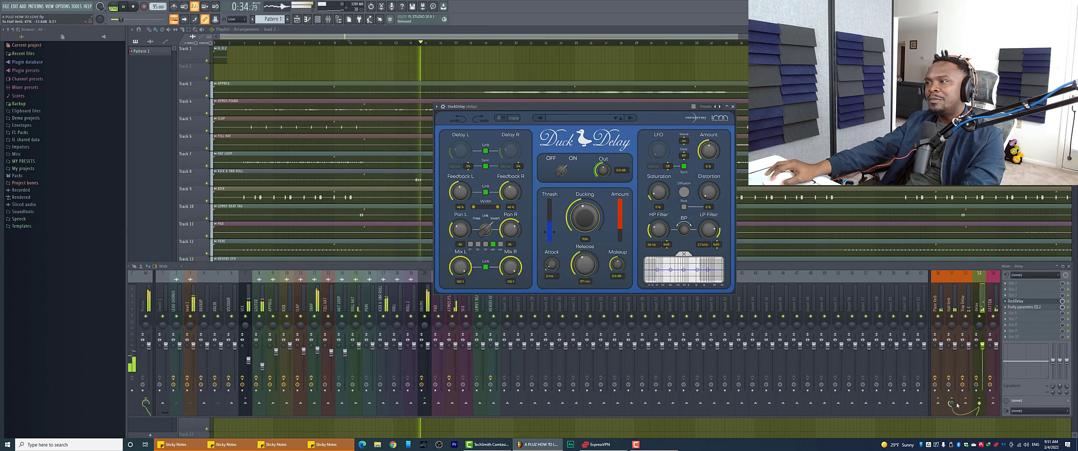
left_click(191, 298)
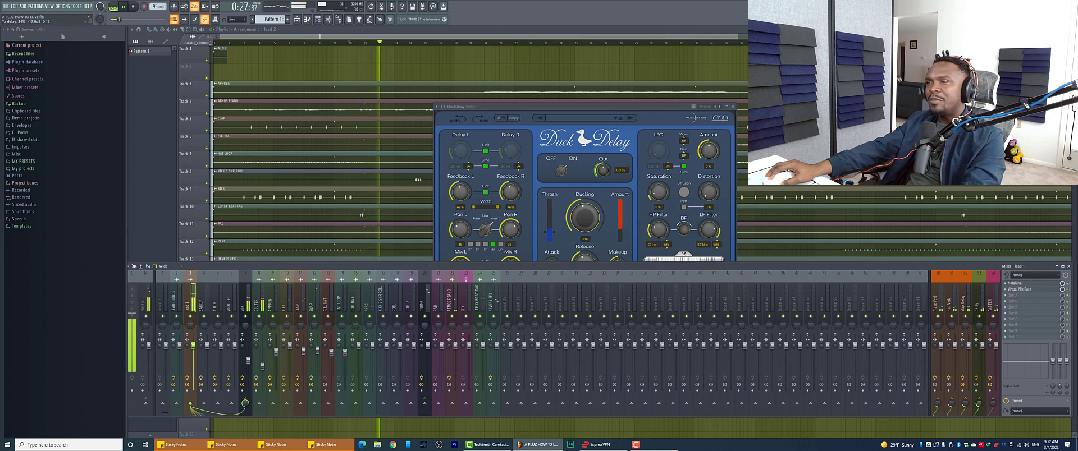
Step: Stop playback and close the DuckDelay plugin window
key("space")
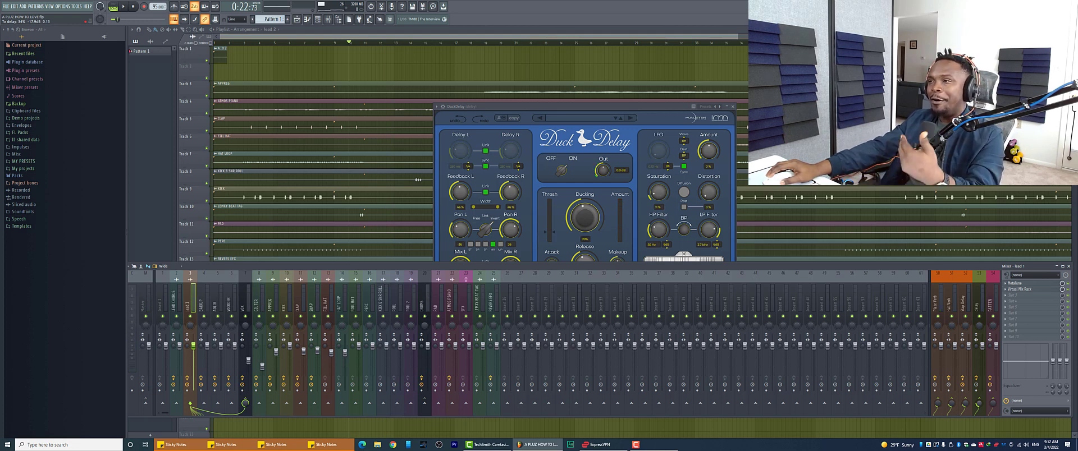
left_click(665, 107)
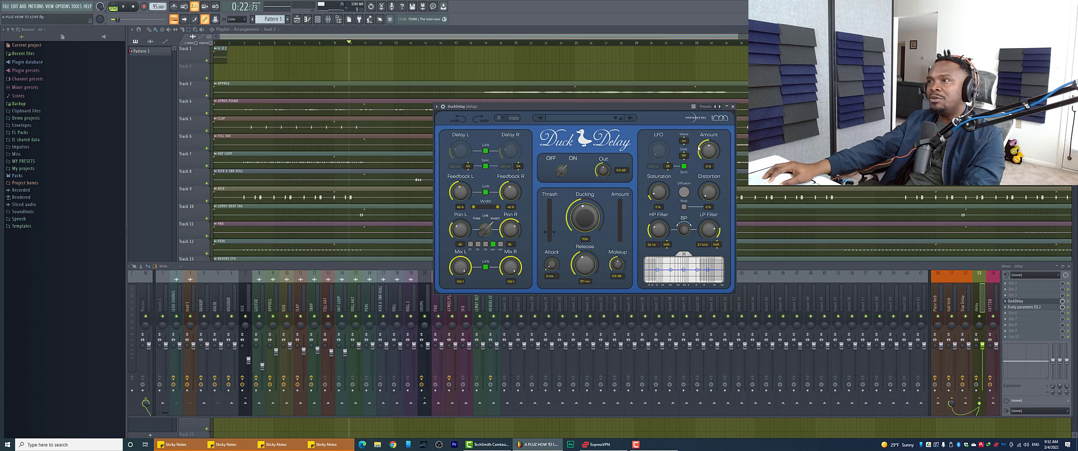
left_click(733, 107)
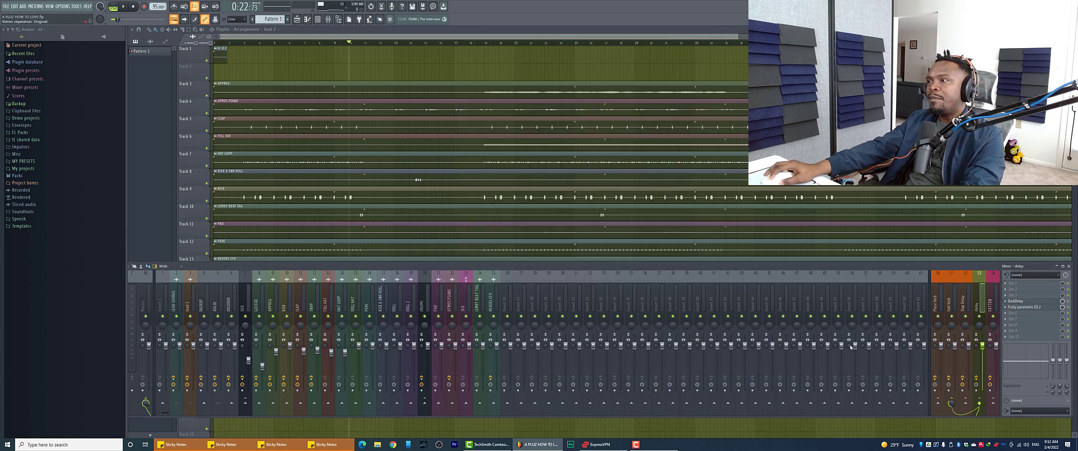
left_click(191, 298)
left_click(989, 305)
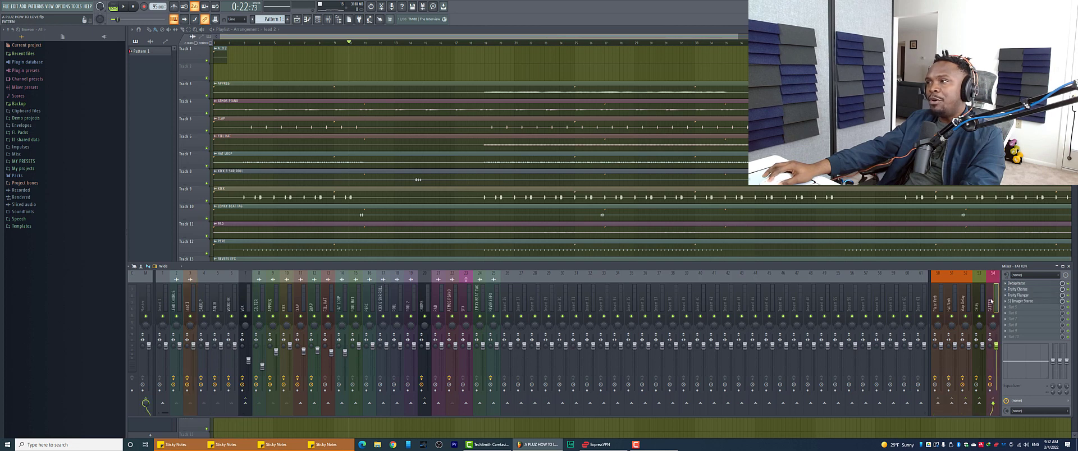
left_click(1022, 284)
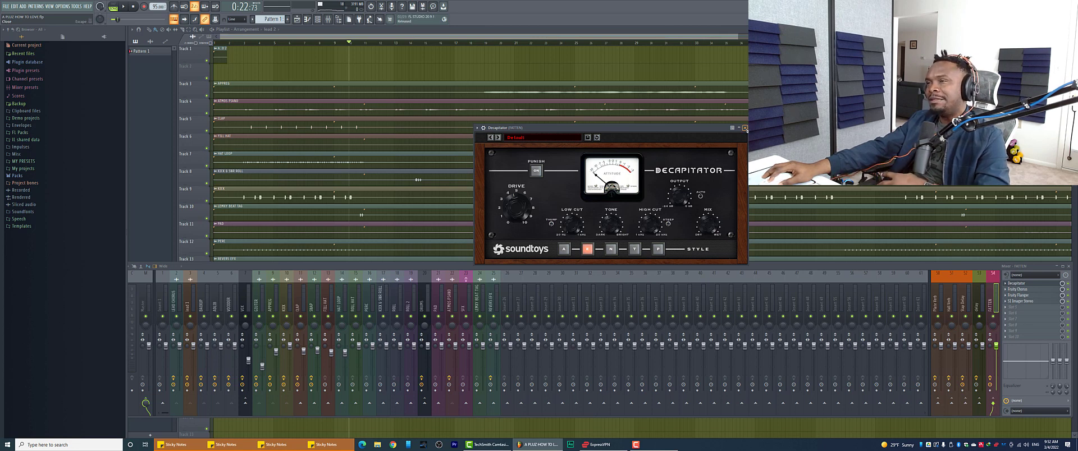
left_click(744, 128)
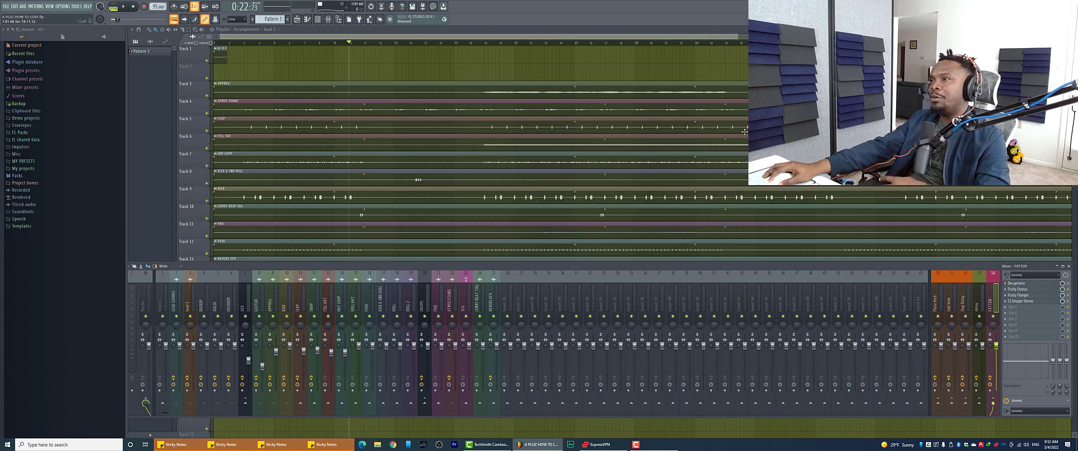
left_click(1025, 289)
left_click(1025, 290)
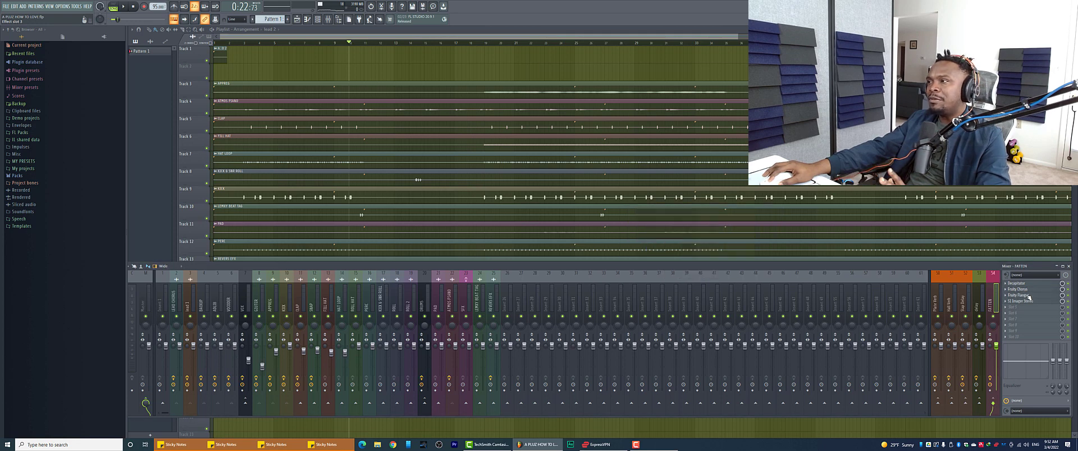
left_click(1029, 296)
left_click(1029, 296)
left_click(1030, 302)
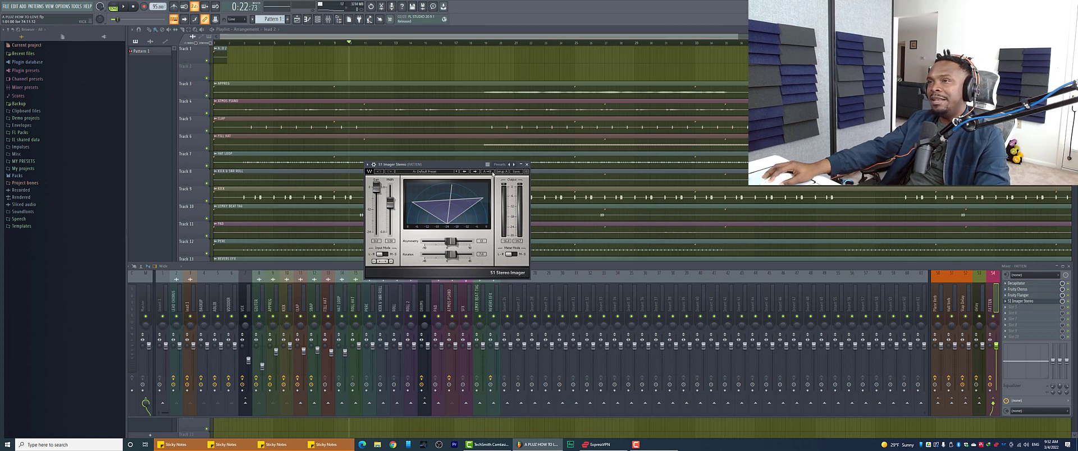
left_click(526, 165)
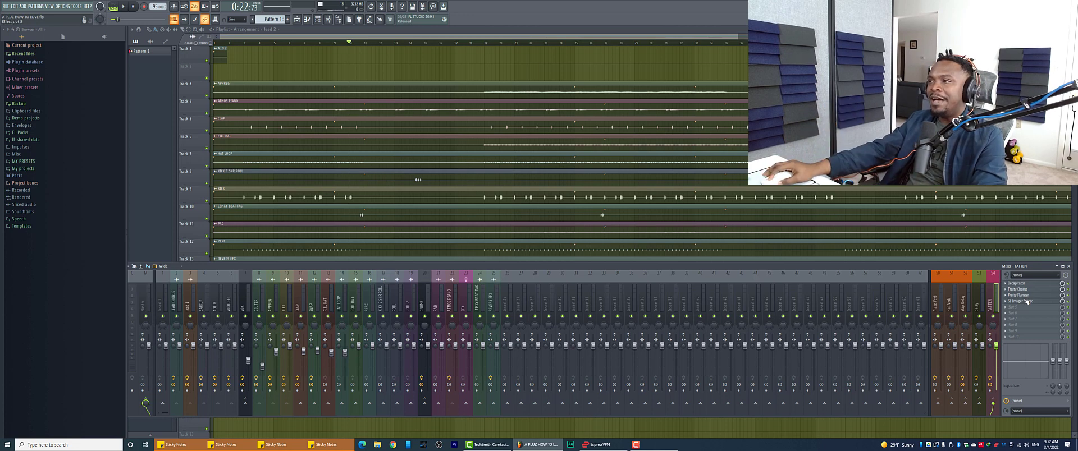
left_click(191, 301)
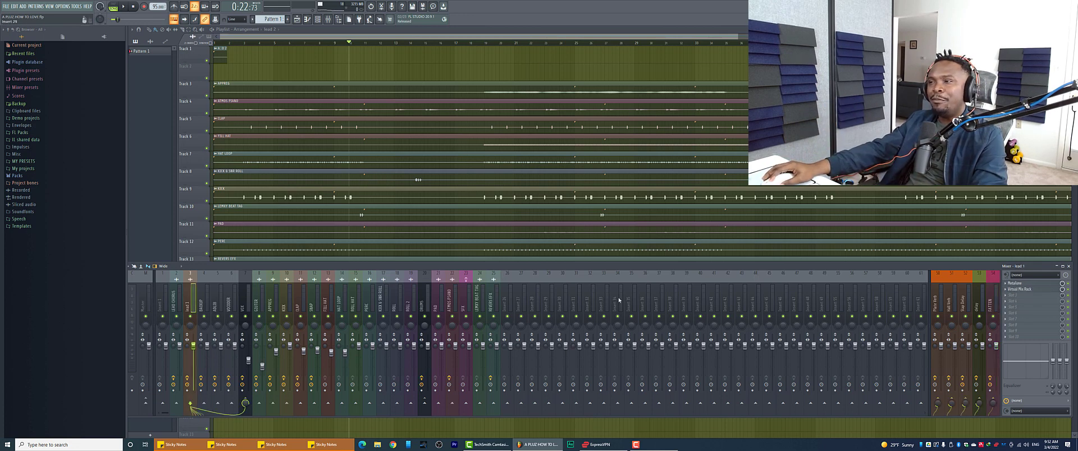
key("space")
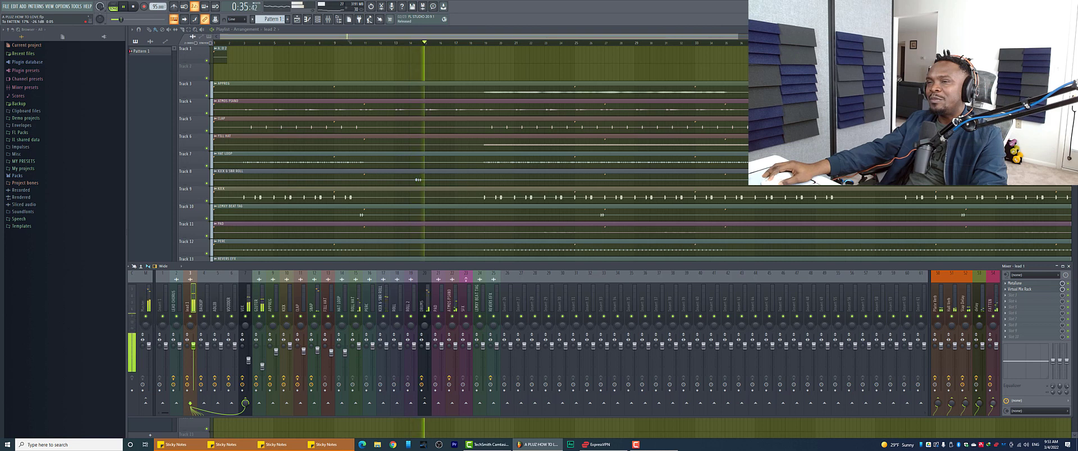
key("space")
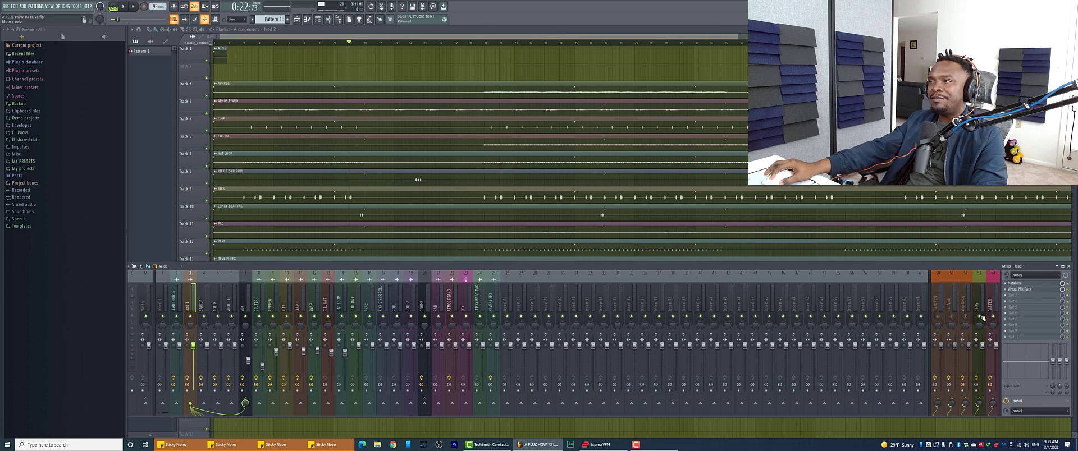
key("space")
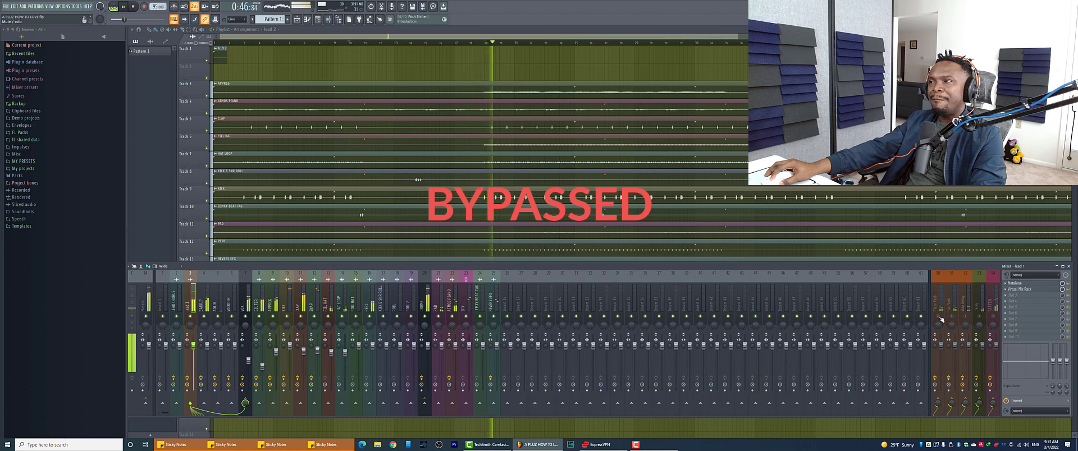
key("space")
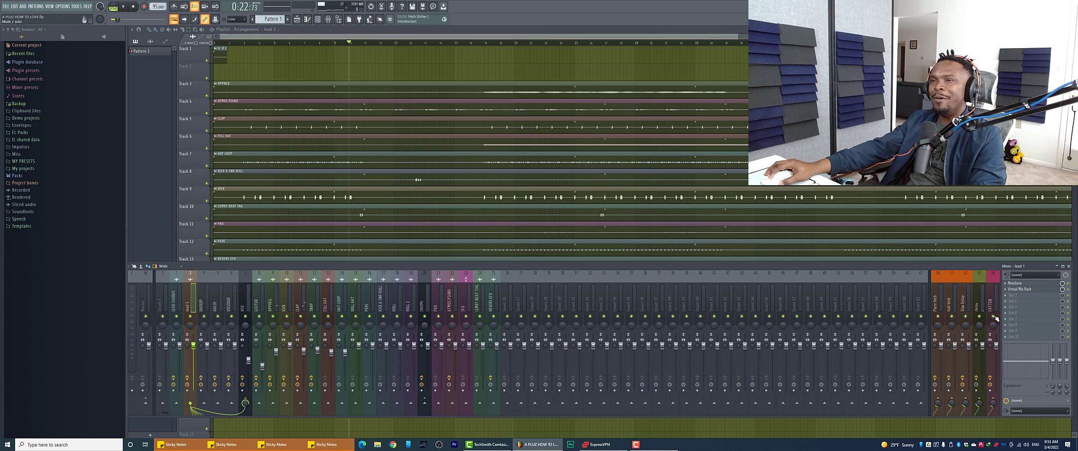
key("space")
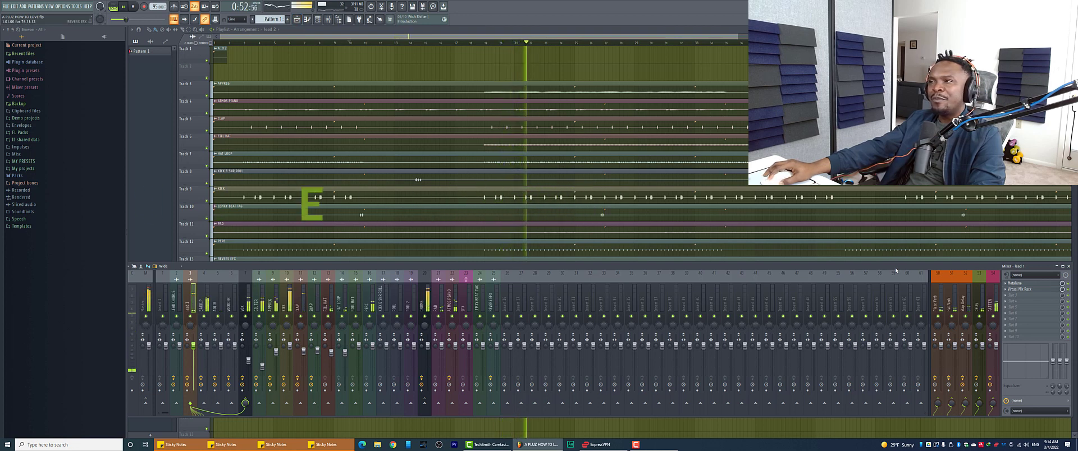
key("space")
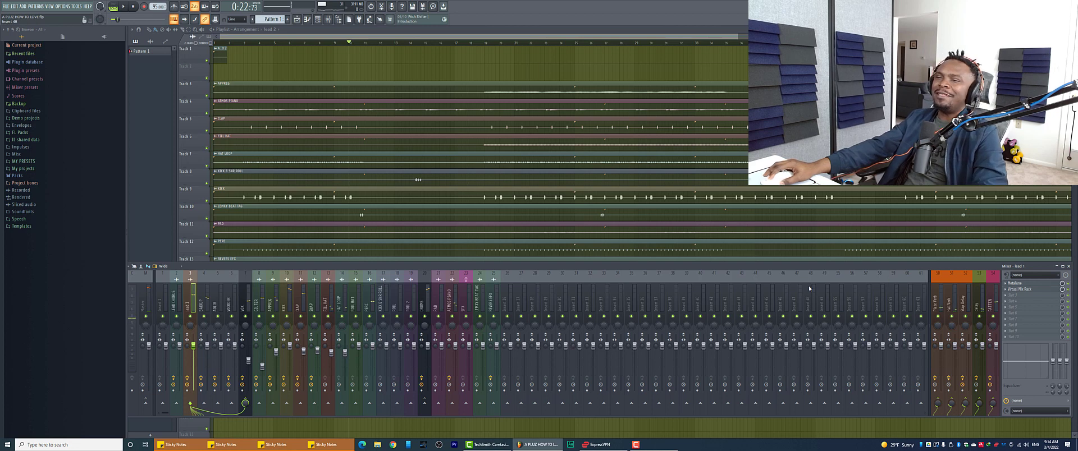